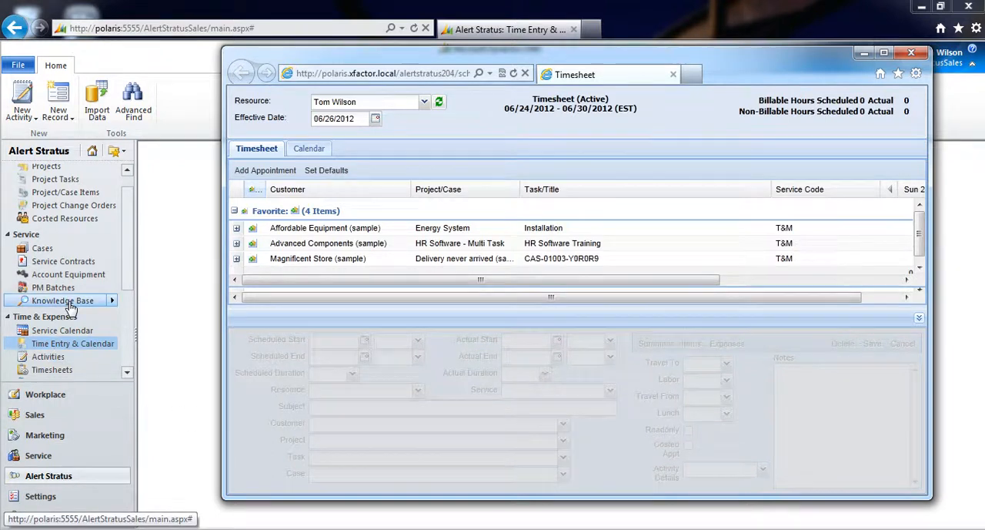
Open Time Entry & Calendar from the Time & Expenses area and maximize the timesheet window.
{"action": "left_click_drag", "start_coordinate": [128, 233], "coordinate": [128, 268]}
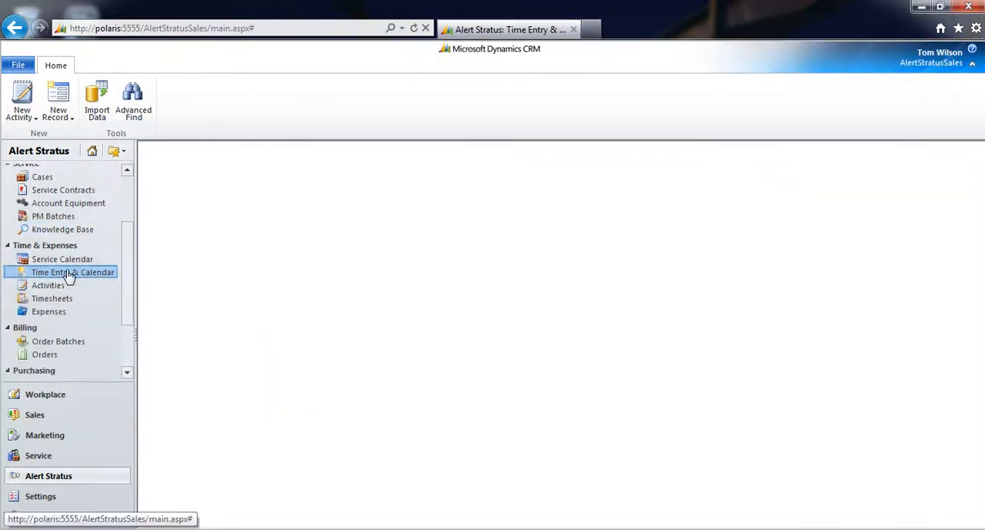
{"action": "left_click", "coordinate": [94, 274]}
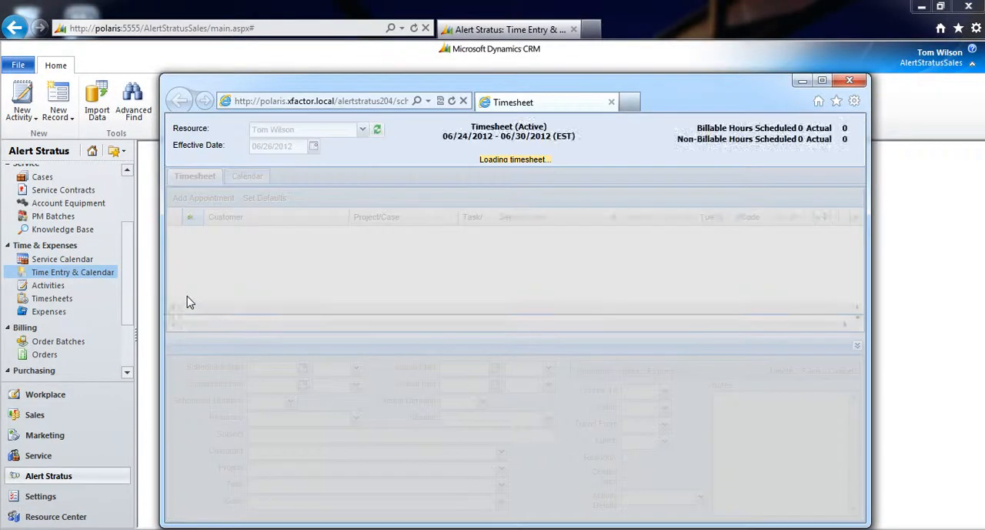
{"action": "left_click", "coordinate": [821, 81]}
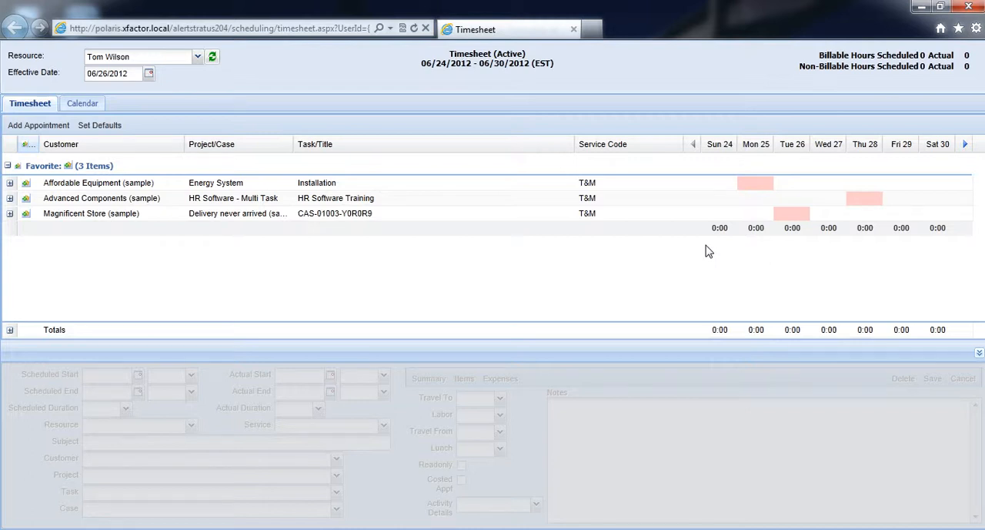
Switch to the calendar view, enlarge the schedule area and colour the Appointments calendar red.
{"action": "left_click", "coordinate": [82, 105]}
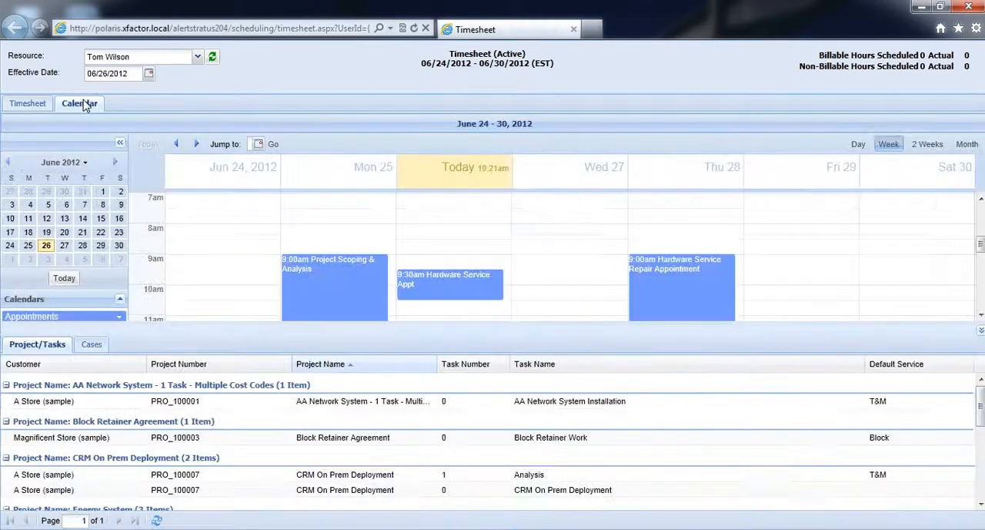
{"action": "scroll", "coordinate": [318, 235], "scroll_direction": "down", "scroll_amount": 1}
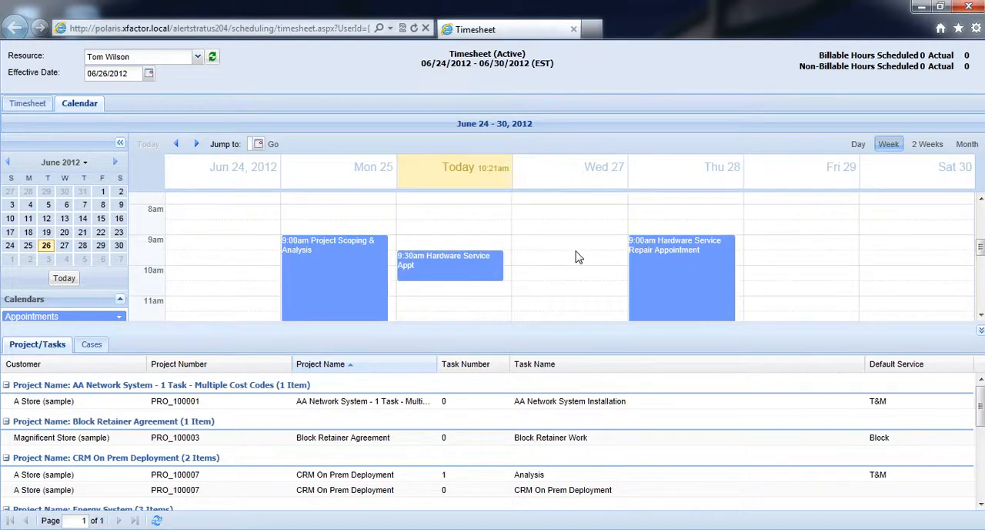
{"action": "scroll", "coordinate": [570, 248], "scroll_direction": "down", "scroll_amount": 1}
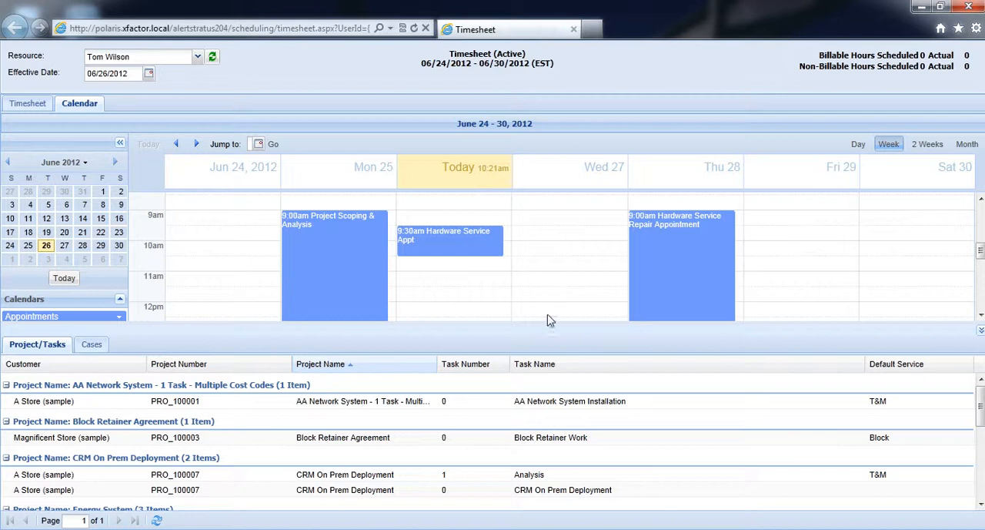
{"action": "left_click_drag", "start_coordinate": [546, 320], "coordinate": [547, 410]}
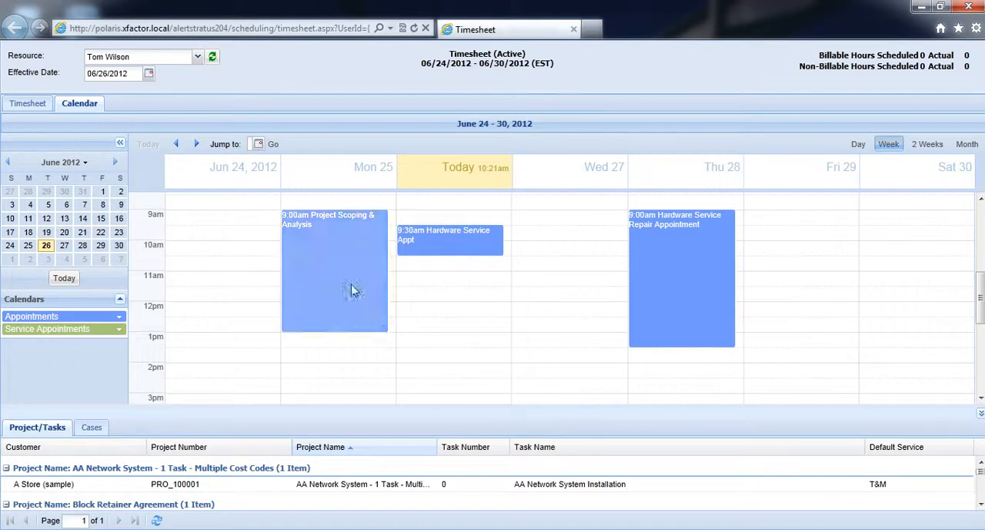
{"action": "left_click", "coordinate": [119, 329]}
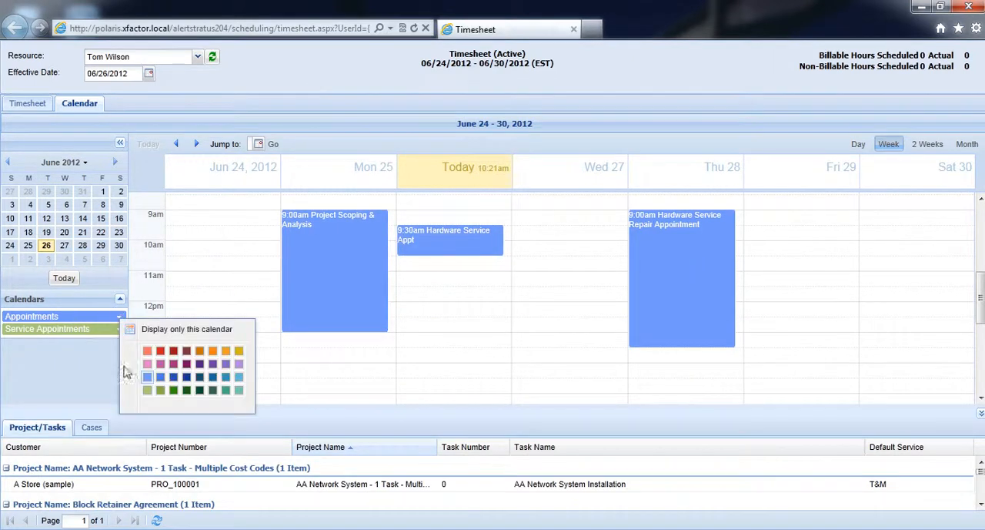
{"action": "left_click", "coordinate": [160, 350]}
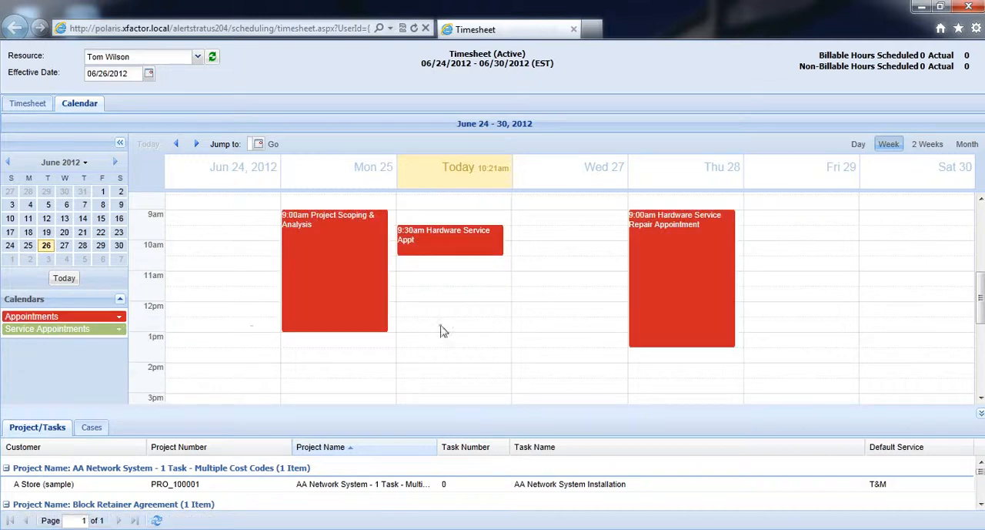
Schedule the Advanced Components "Damaged (sample)" case from the Cases list on Wednesday 27 at 11:00 AM.
{"action": "left_click_drag", "start_coordinate": [454, 406], "coordinate": [457, 333]}
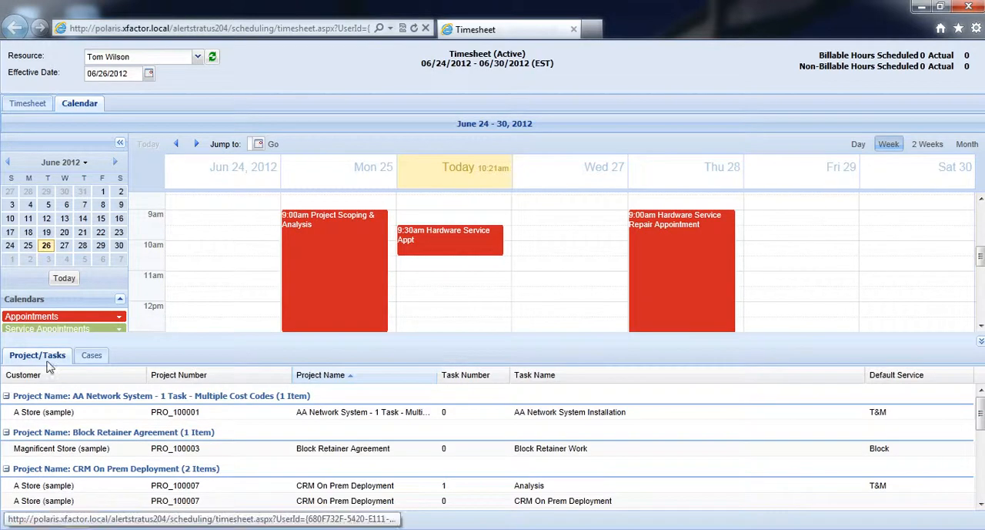
{"action": "left_click", "coordinate": [91, 356]}
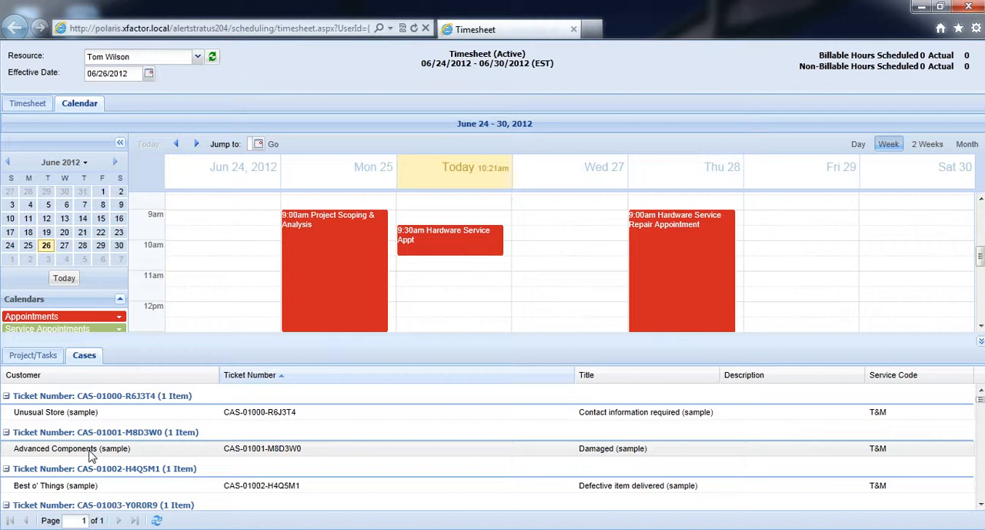
{"action": "left_click_drag", "start_coordinate": [90, 456], "coordinate": [525, 280]}
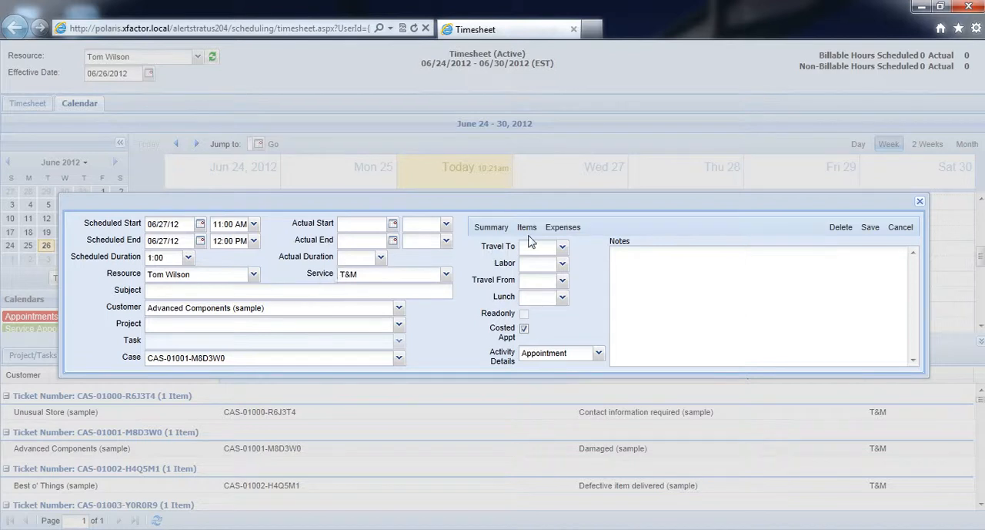
Set the appointment's scheduled end to 12:45 PM, enter the subject "Hardware repair appointment" and save it.
{"action": "left_click", "coordinate": [253, 240]}
{"action": "scroll", "coordinate": [235, 331], "scroll_direction": "down", "scroll_amount": 3}
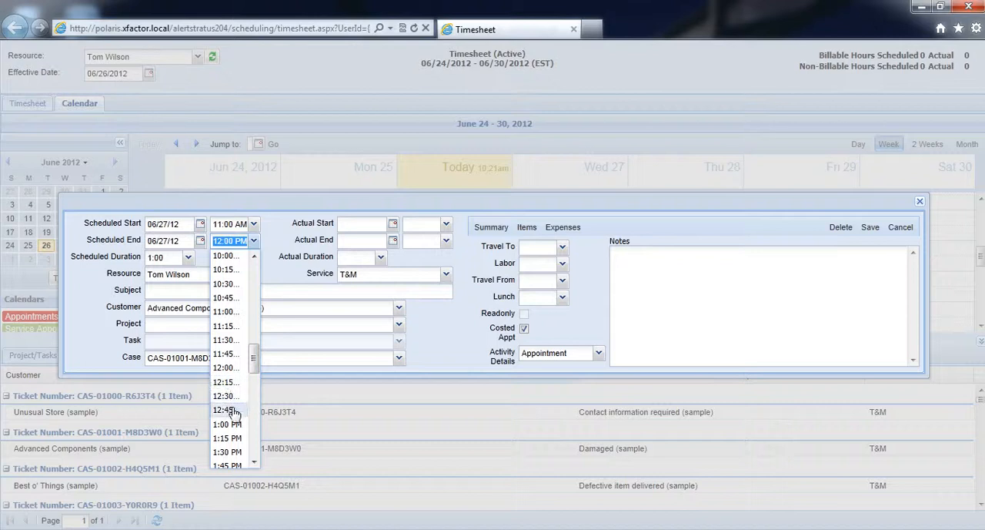
{"action": "left_click", "coordinate": [230, 409]}
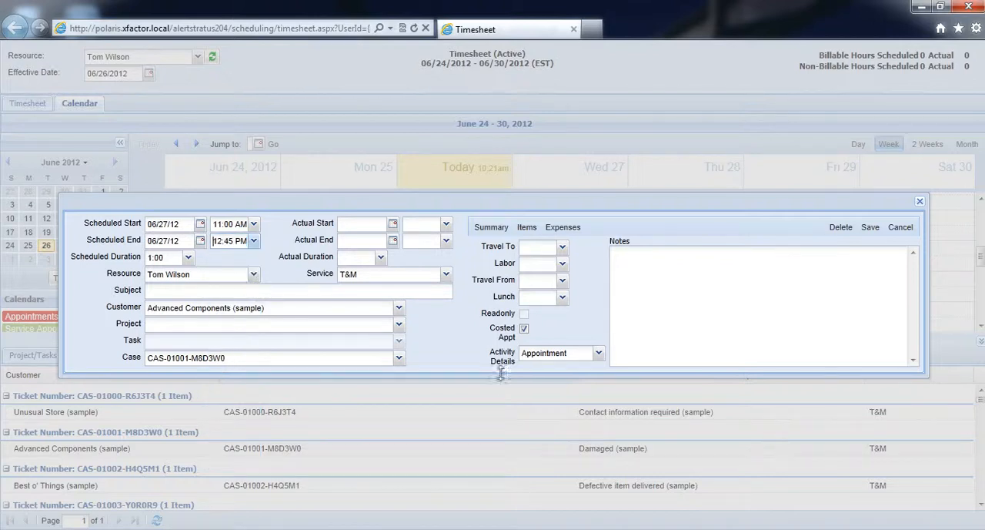
{"action": "left_click", "coordinate": [173, 292]}
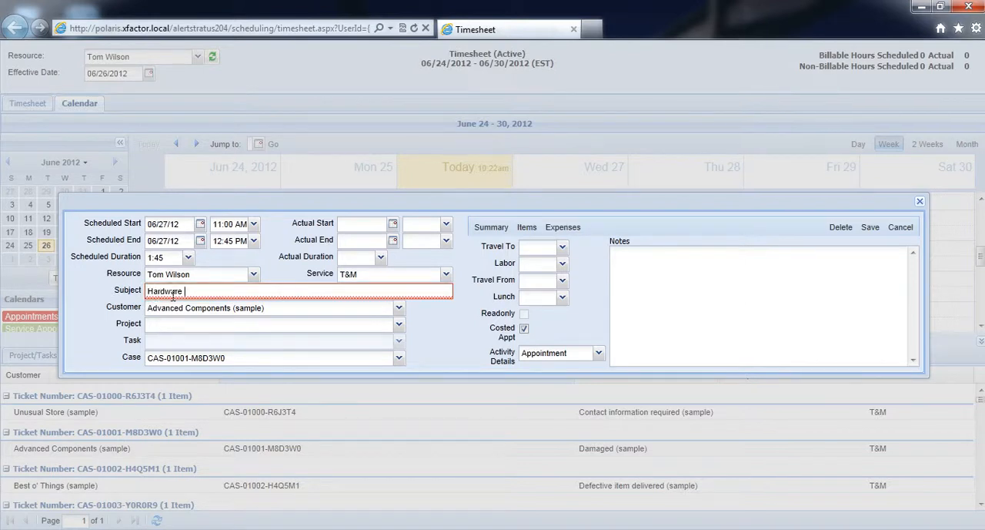
{"action": "type", "text": "Hardware repair appointment"}
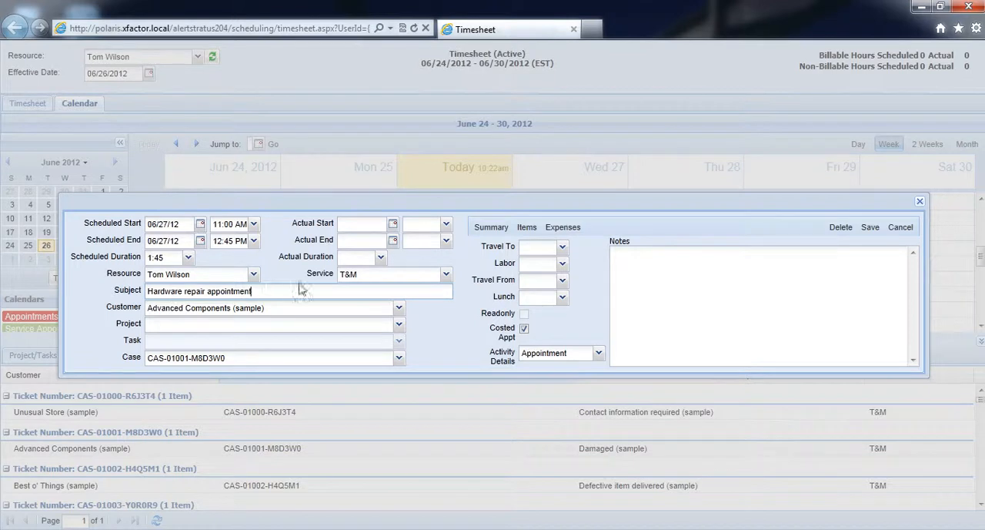
{"action": "left_click", "coordinate": [445, 274]}
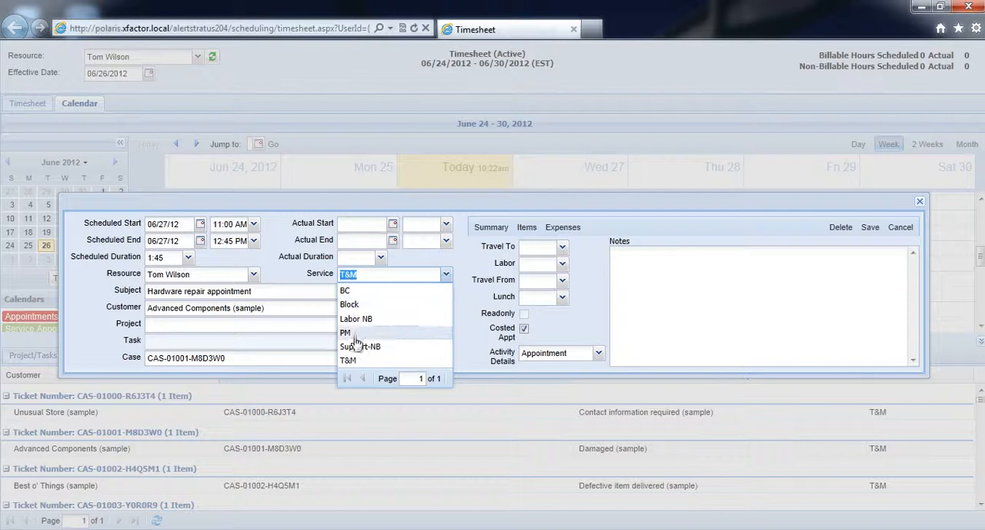
{"action": "left_click", "coordinate": [446, 274]}
{"action": "left_click", "coordinate": [871, 227]}
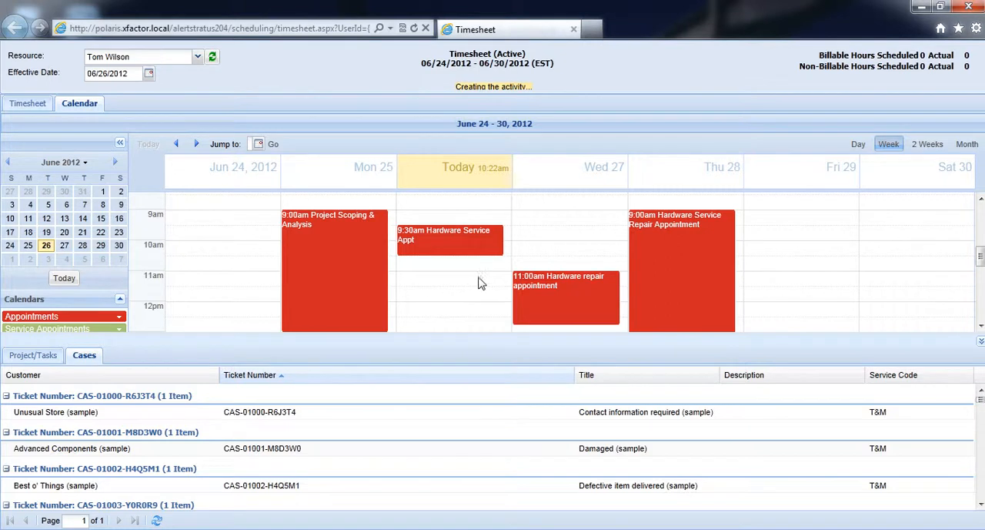
Check the timesheet for the Wednesday 27 appointment and return to the calendar.
{"action": "scroll", "coordinate": [468, 244], "scroll_direction": "down", "scroll_amount": 1}
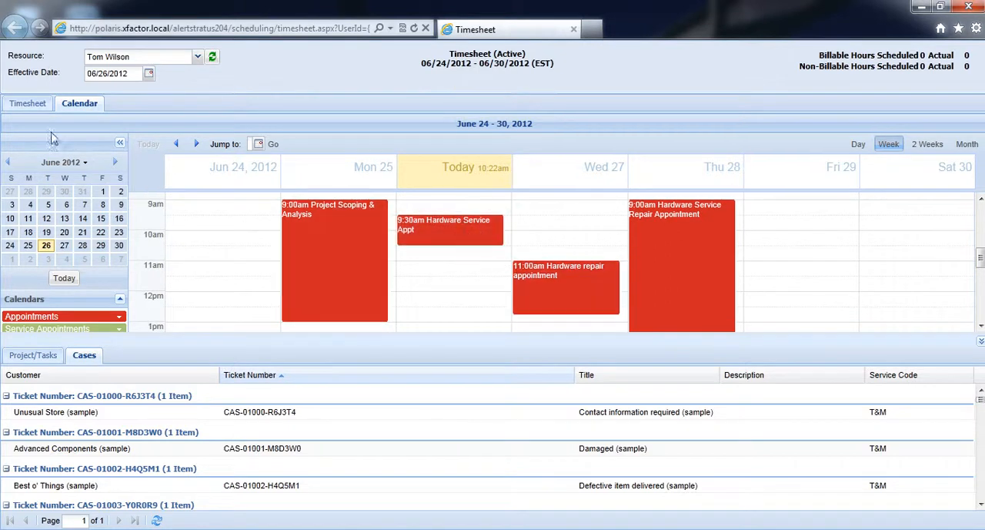
{"action": "left_click", "coordinate": [38, 107]}
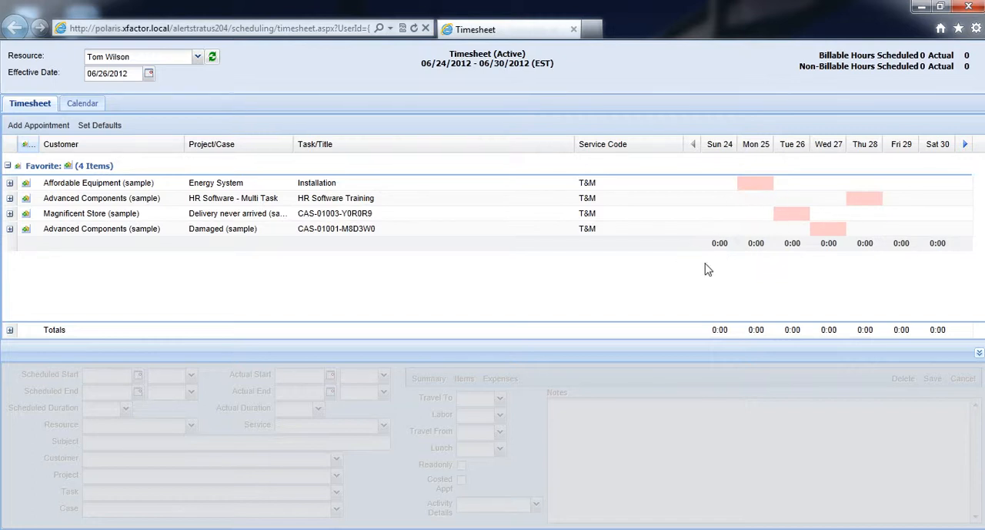
{"action": "left_click", "coordinate": [77, 111]}
{"action": "scroll", "coordinate": [462, 286], "scroll_direction": "down", "scroll_amount": 2}
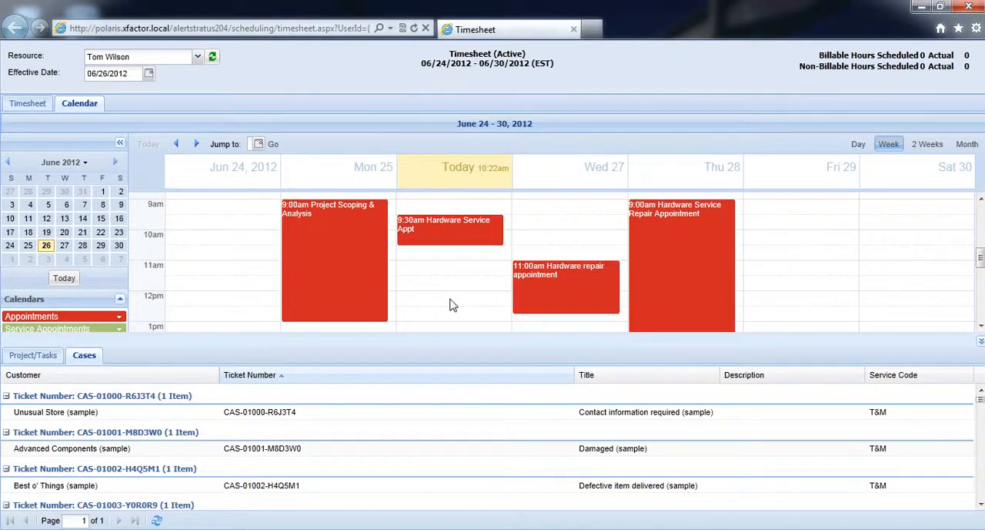
{"action": "double_click", "coordinate": [439, 288]}
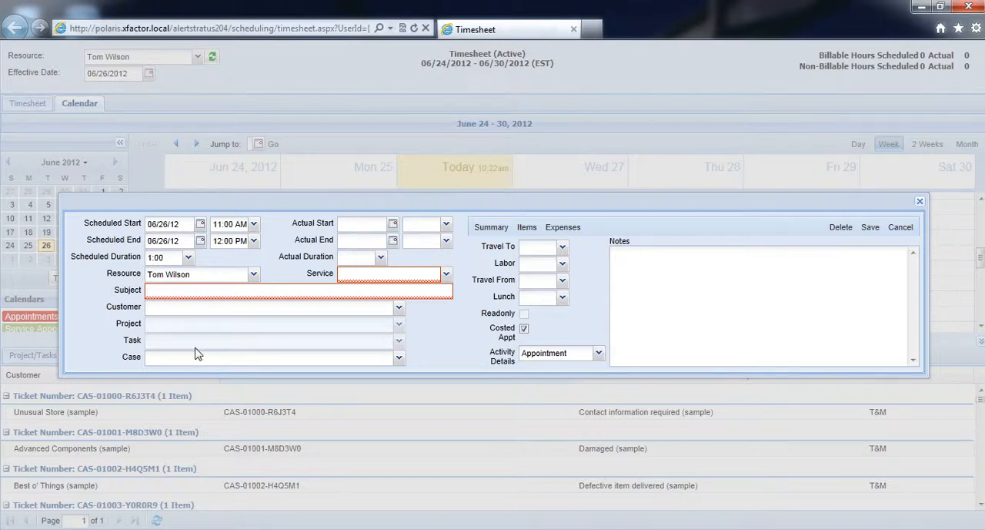
{"action": "left_click", "coordinate": [445, 274]}
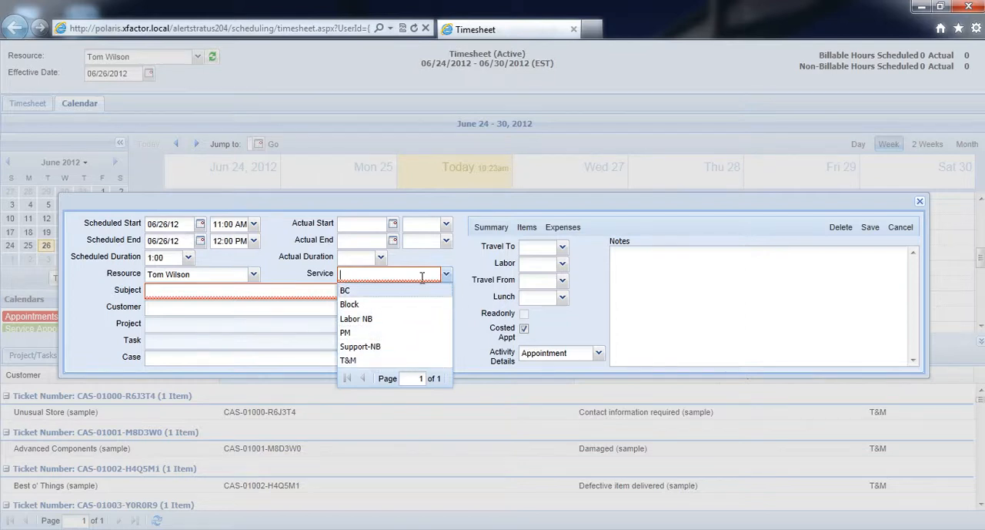
{"action": "left_click", "coordinate": [445, 274]}
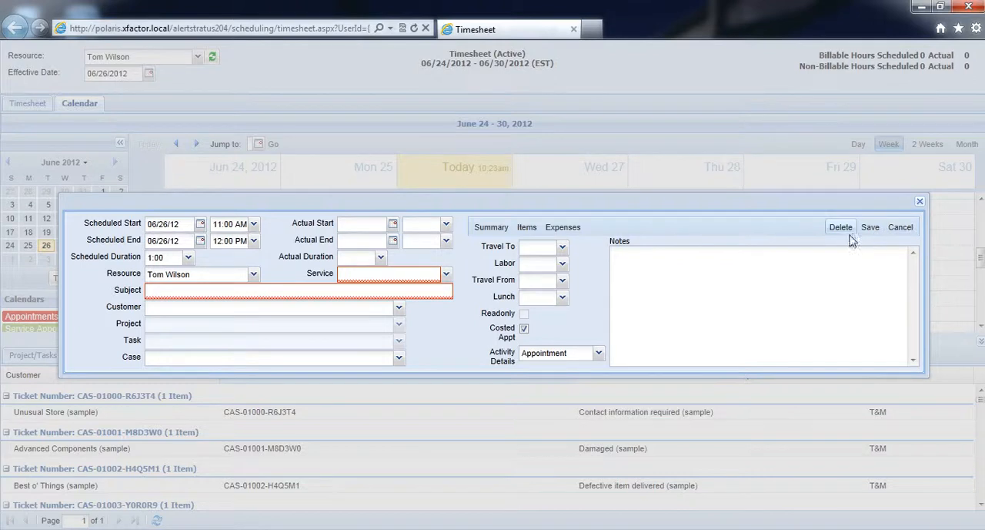
{"action": "left_click", "coordinate": [901, 227]}
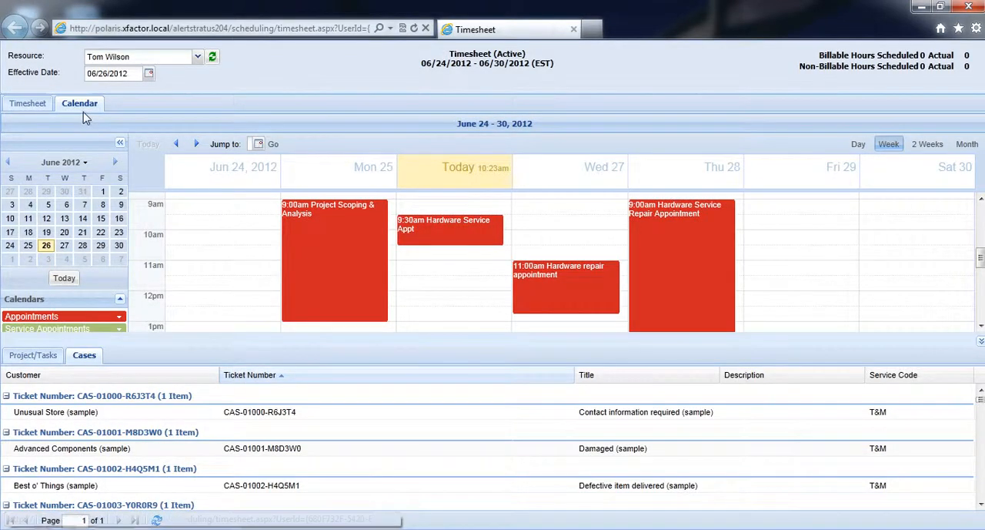
Review the resource list and the two-week and month calendar layouts, ending on the week layout.
{"action": "left_click", "coordinate": [198, 57]}
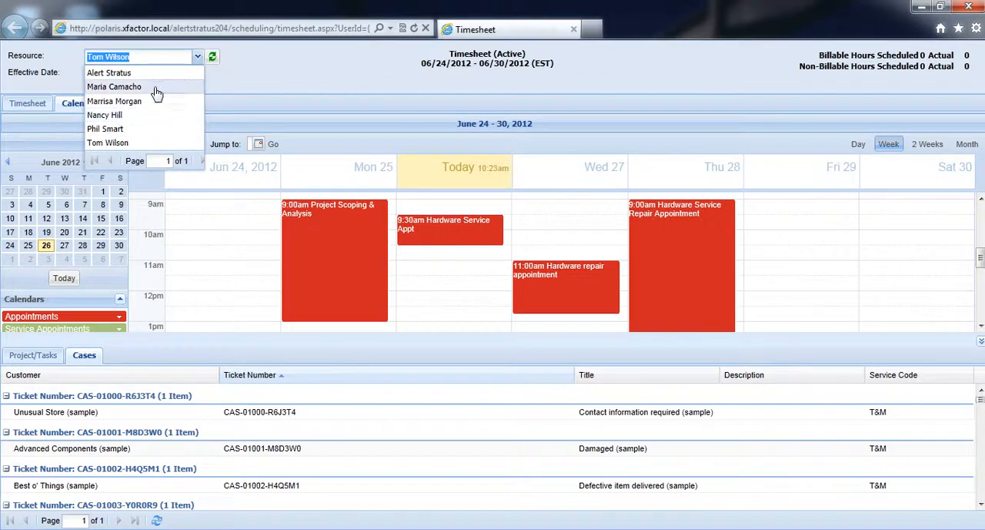
{"action": "left_click", "coordinate": [198, 57]}
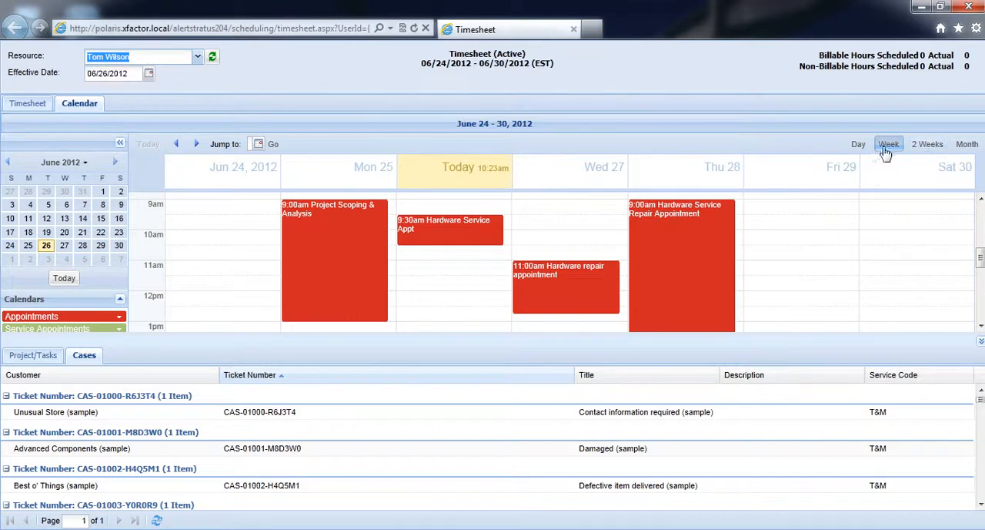
{"action": "left_click", "coordinate": [927, 144]}
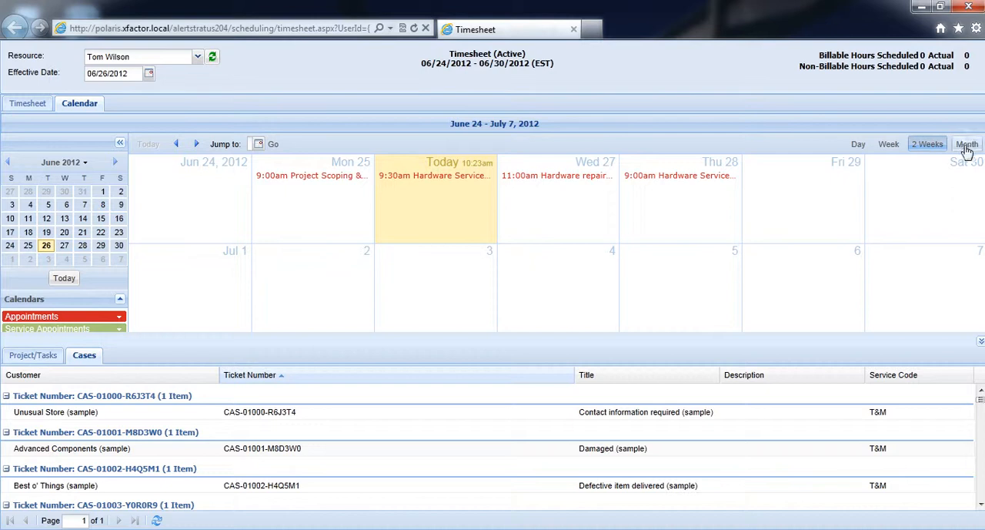
{"action": "left_click", "coordinate": [966, 145]}
{"action": "left_click", "coordinate": [889, 146]}
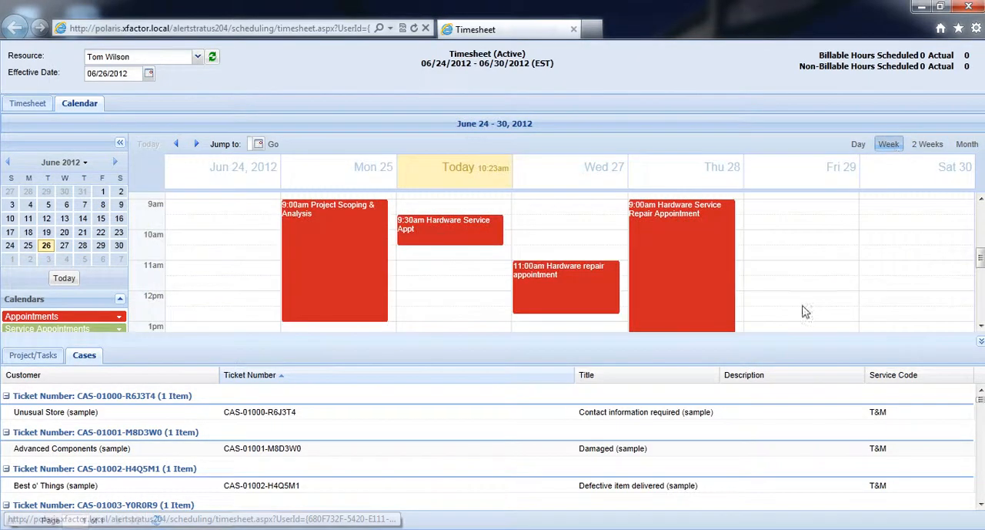
Narrow the Ticket Number column in the Cases list and reorder the columns as Customer, Description, Title, Ticket Number, Service Code.
{"action": "left_click_drag", "start_coordinate": [575, 380], "coordinate": [395, 378]}
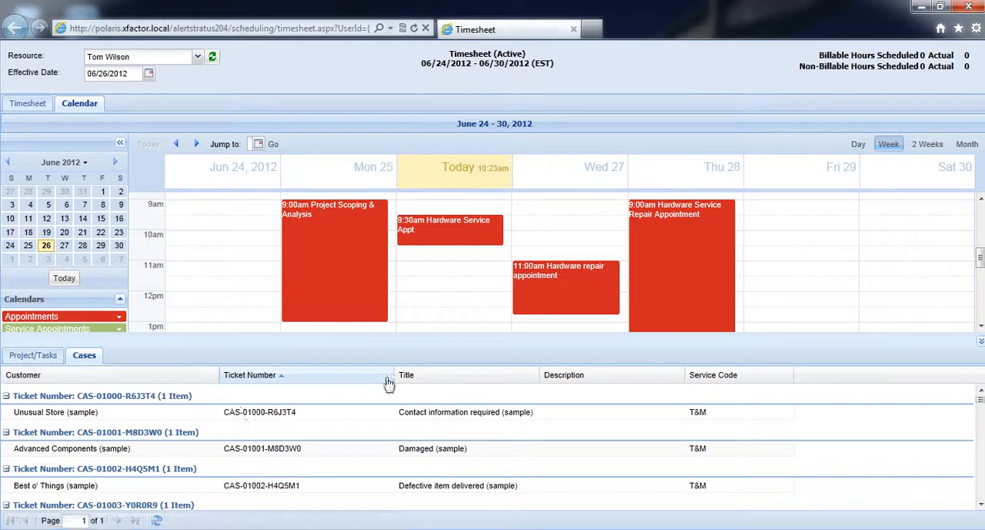
{"action": "left_click_drag", "start_coordinate": [335, 378], "coordinate": [541, 394]}
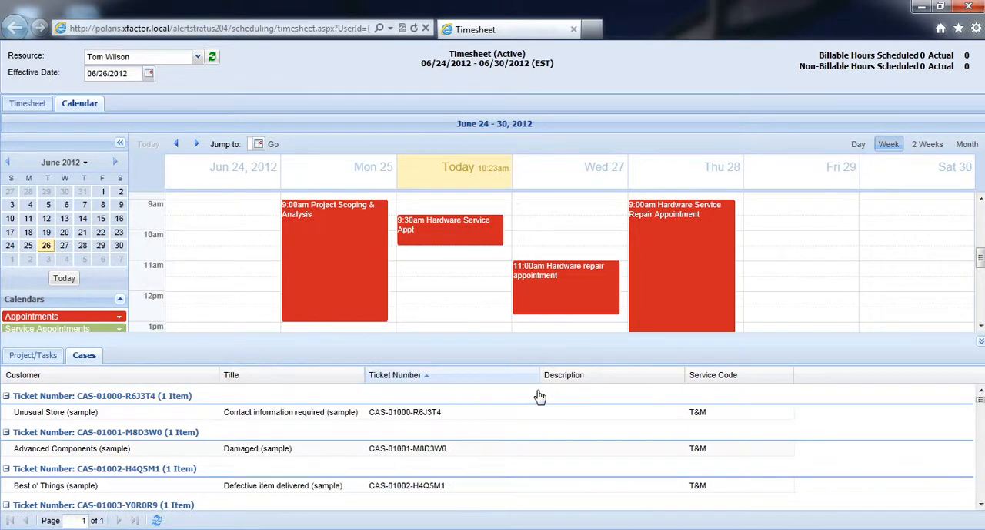
{"action": "left_click_drag", "start_coordinate": [621, 374], "coordinate": [208, 377]}
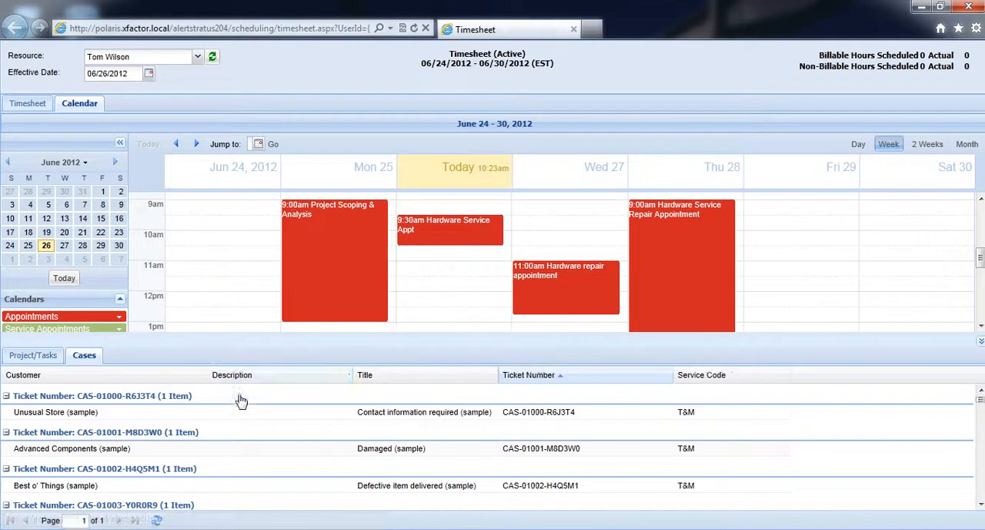
Look over the rearranged Cases list and the week's schedule, and return to the timesheet view.
{"action": "scroll", "coordinate": [222, 415], "scroll_direction": "down", "scroll_amount": 1}
{"action": "scroll", "coordinate": [488, 426], "scroll_direction": "up", "scroll_amount": 1}
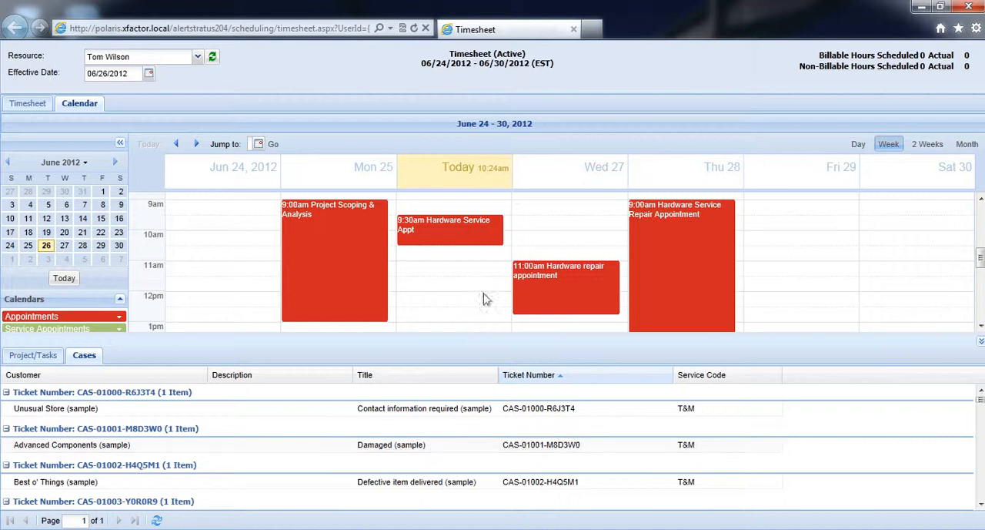
{"action": "scroll", "coordinate": [458, 282], "scroll_direction": "down", "scroll_amount": 1}
{"action": "left_click", "coordinate": [30, 108]}
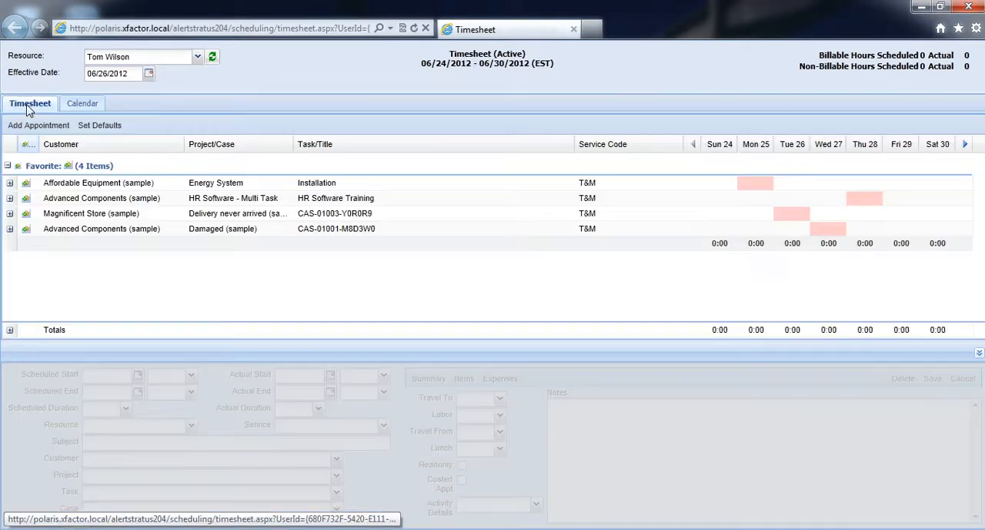